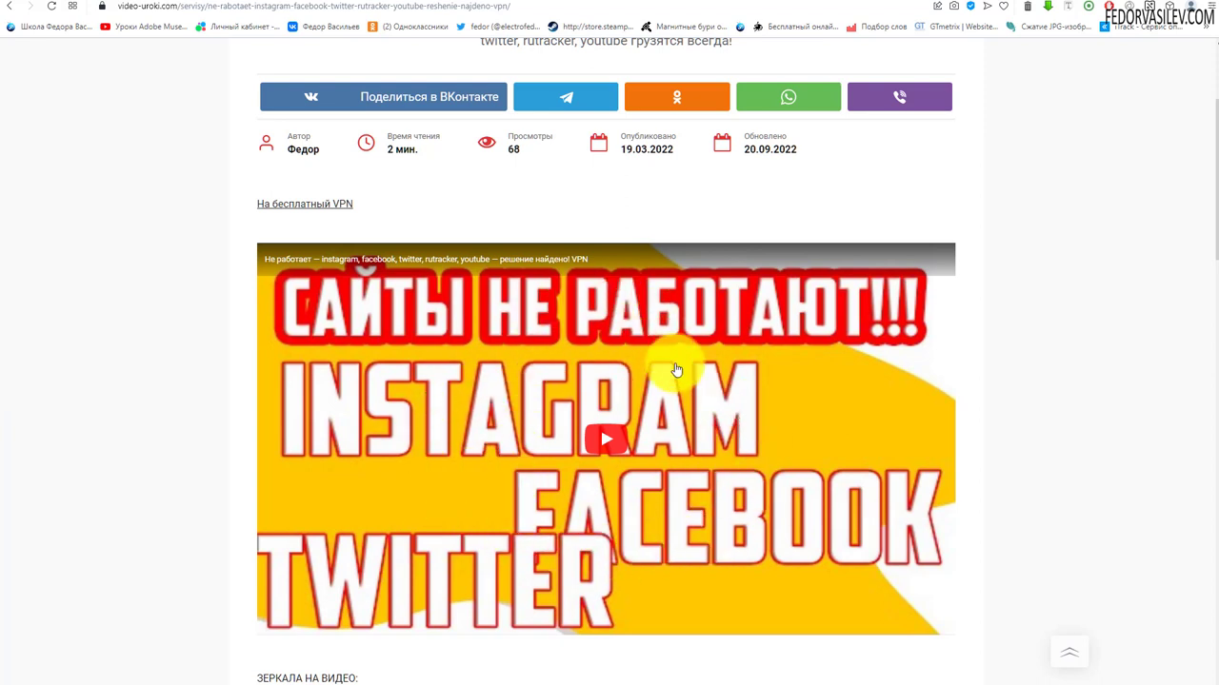
# - Test the embedded video in the VPN article by starting and pausing its playback
pyautogui.scroll(3, 571, 413)
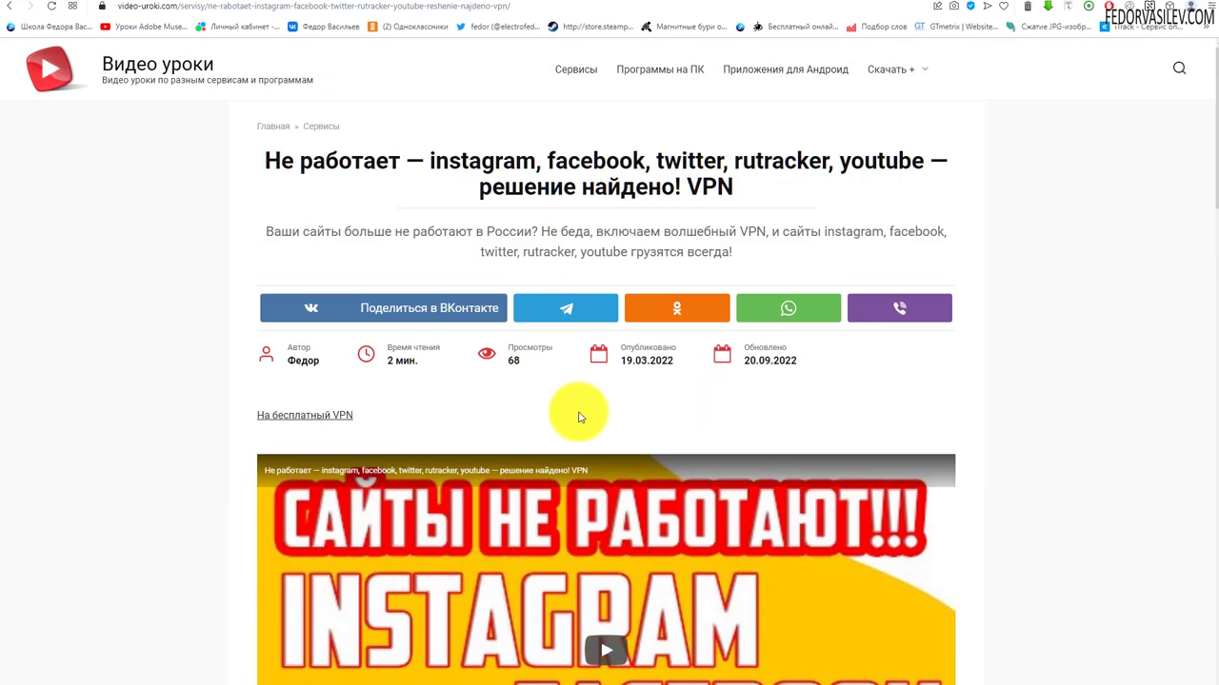
pyautogui.scroll(-3, 469, 401)
pyautogui.scroll(-1, 470, 401)
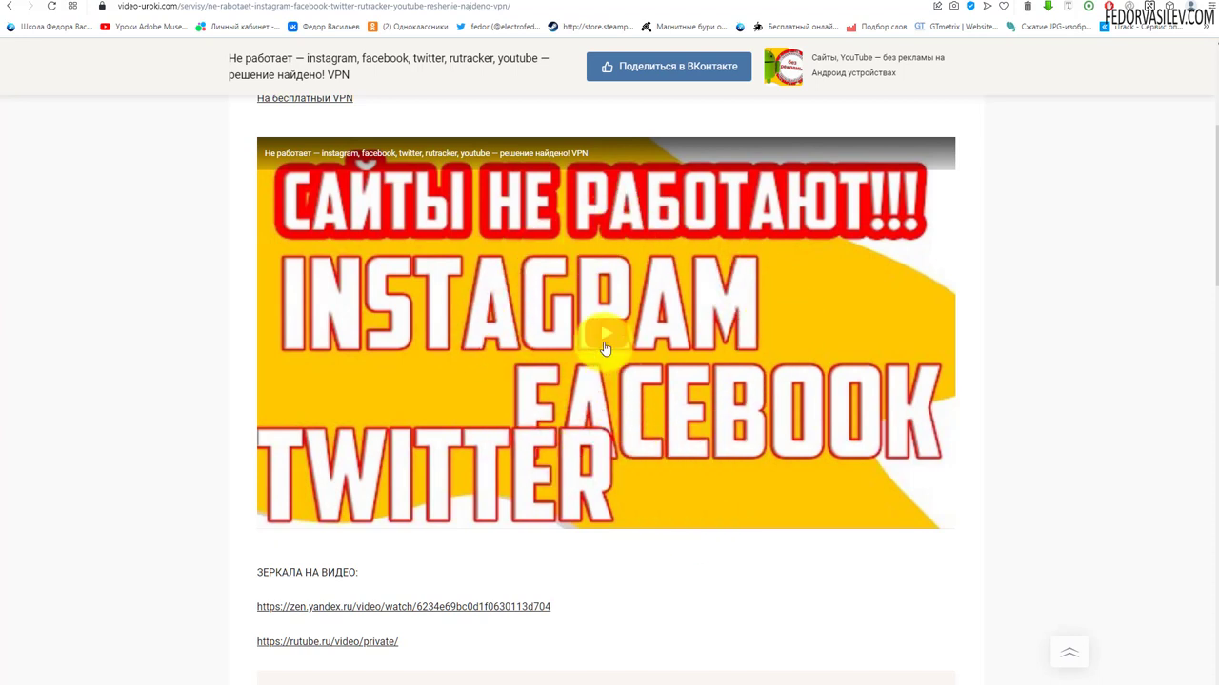
pyautogui.click(619, 340)
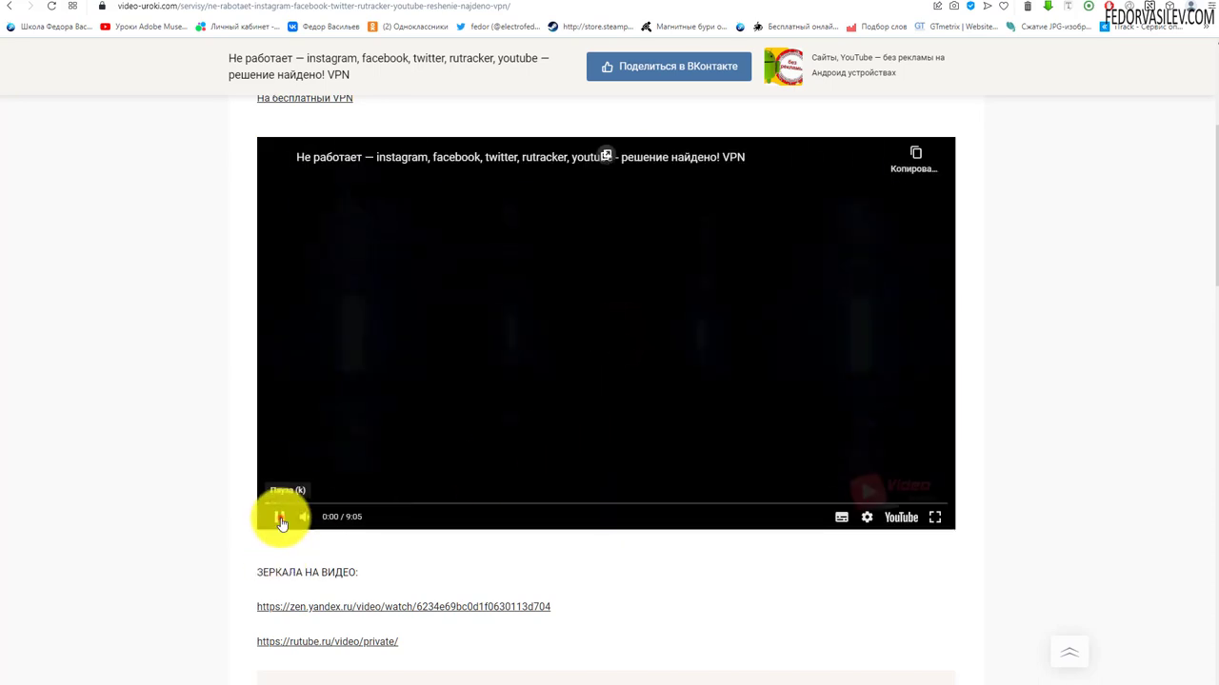
pyautogui.click(278, 517)
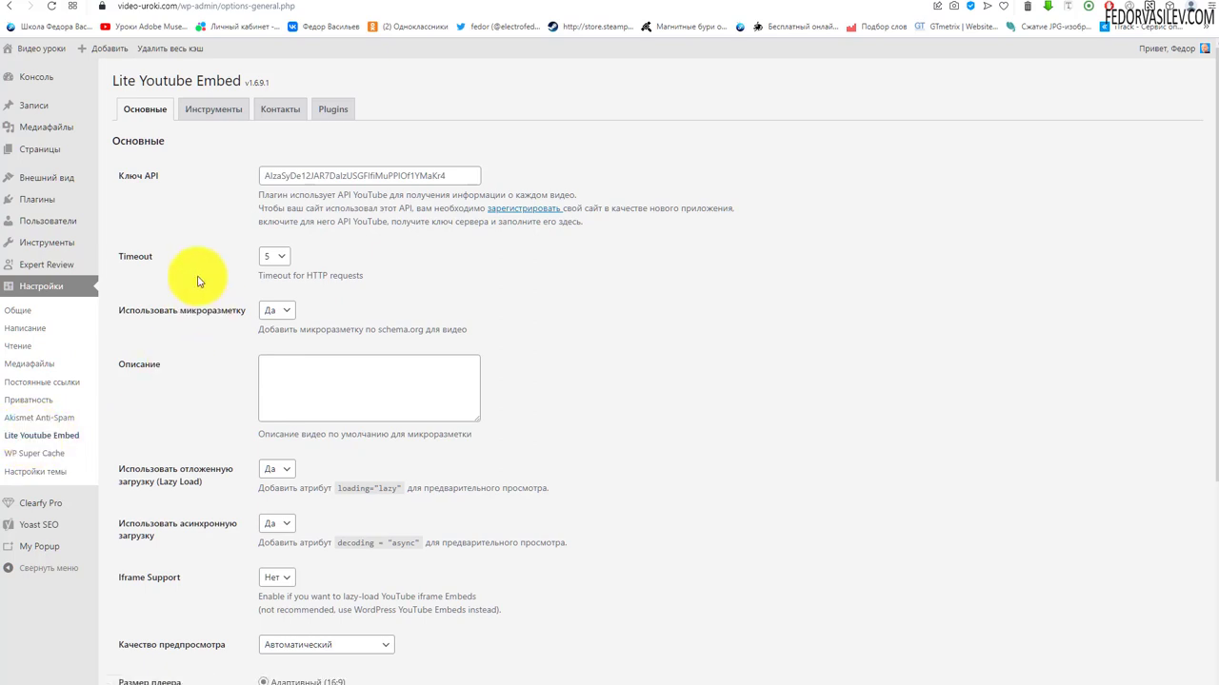
# - Review the Lite Youtube Embed main settings, from the API key field down to the player sizes
pyautogui.scroll(-3, 158, 208)
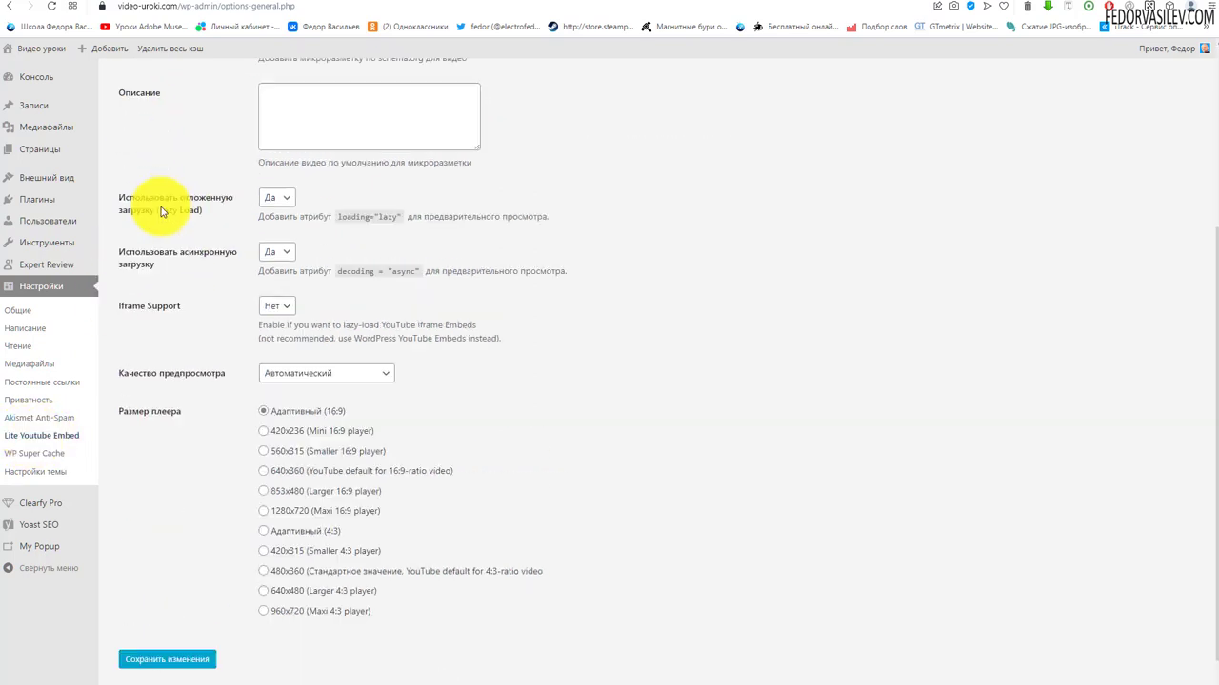
pyautogui.scroll(3, 163, 343)
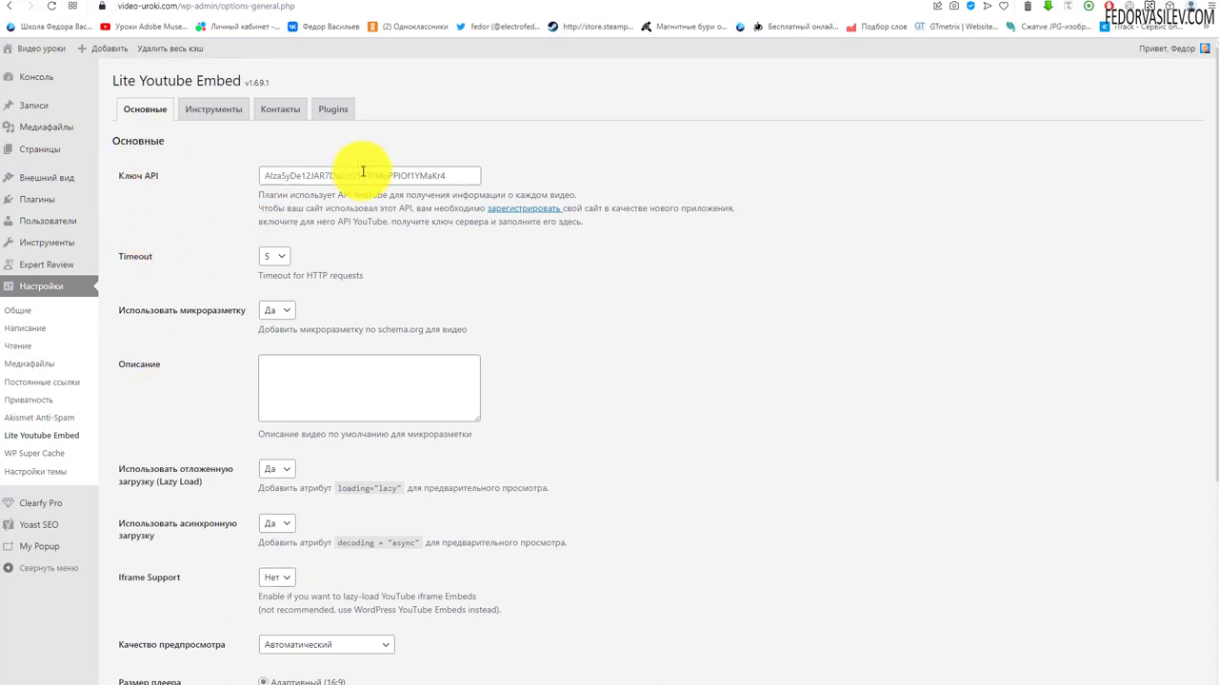
pyautogui.click(445, 175)
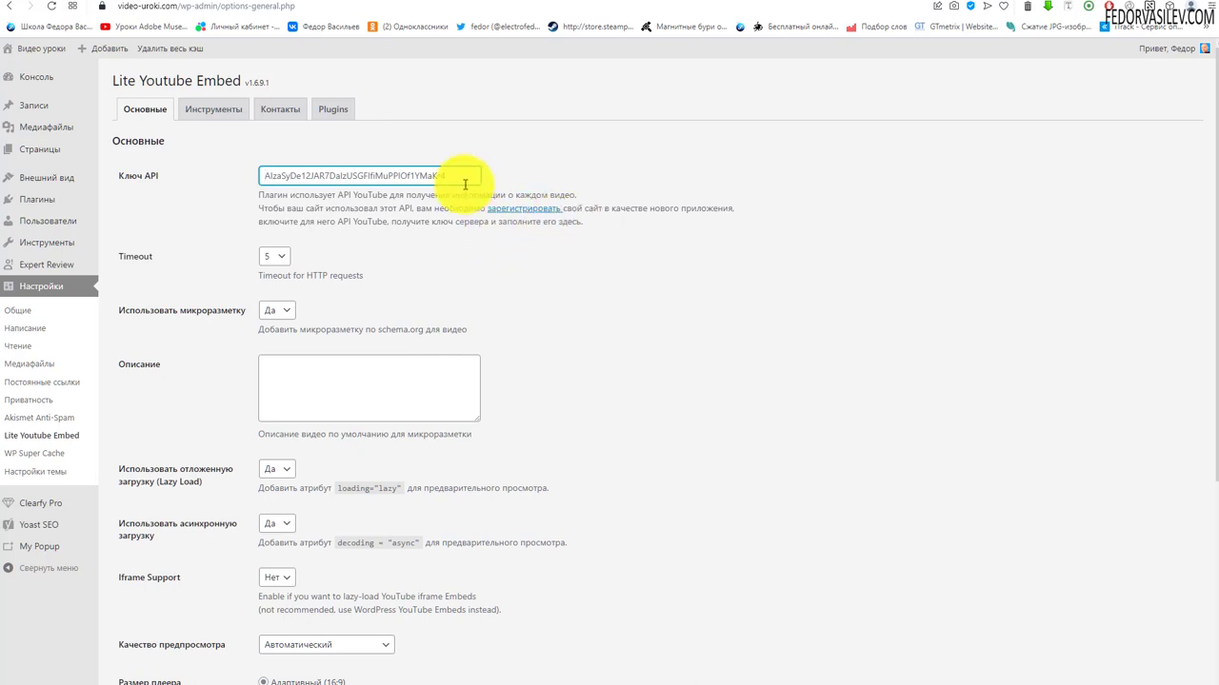
pyautogui.moveTo(464, 175); pyautogui.dragTo(270, 169)
pyautogui.click(272, 169)
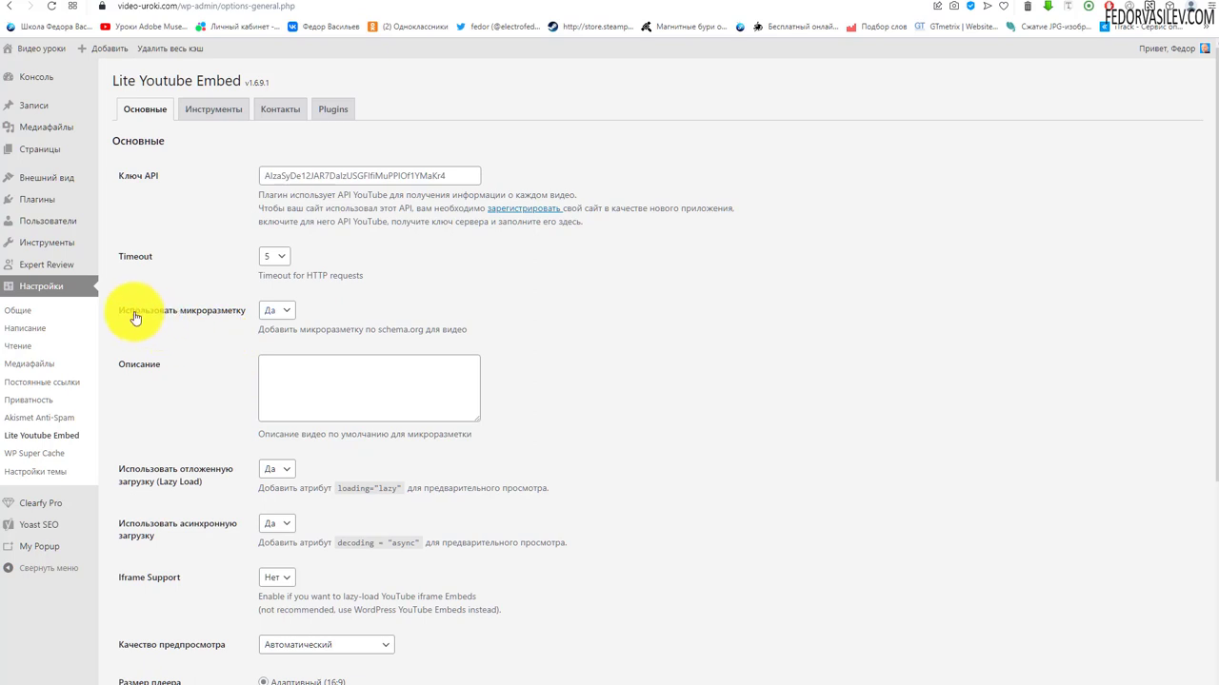
# - Examine the microdata (микроразметка) option and the hint under the default video description
pyautogui.click(279, 314)
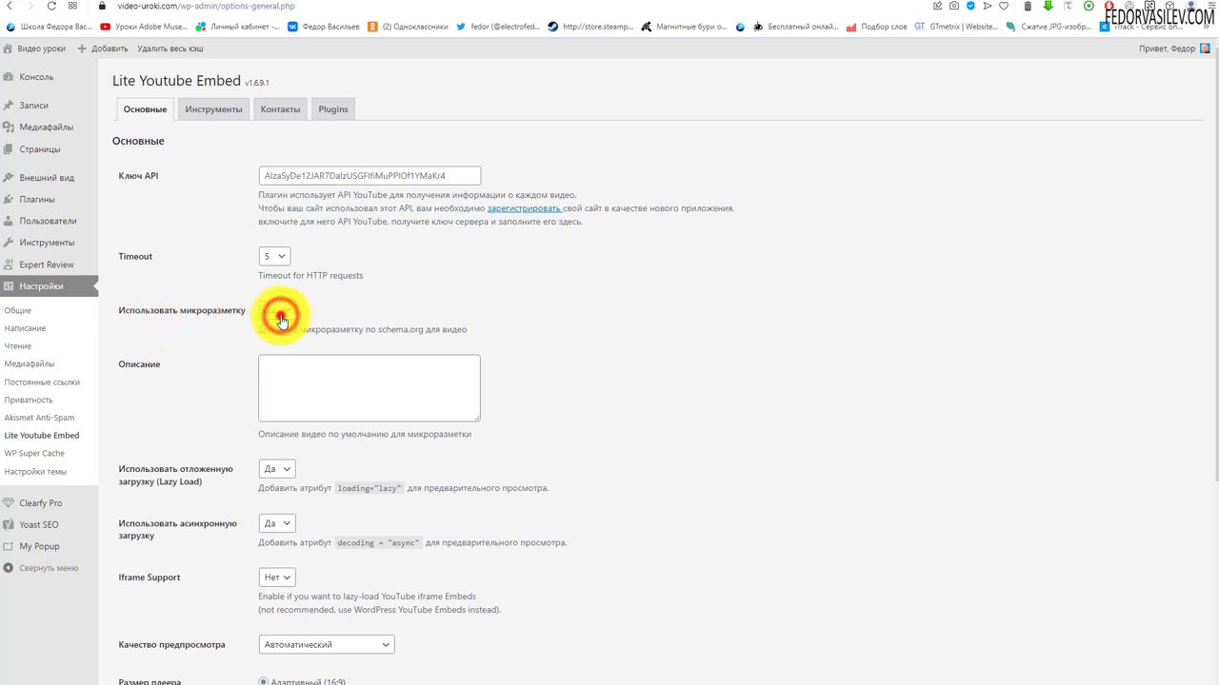
pyautogui.click(281, 319)
pyautogui.click(273, 438)
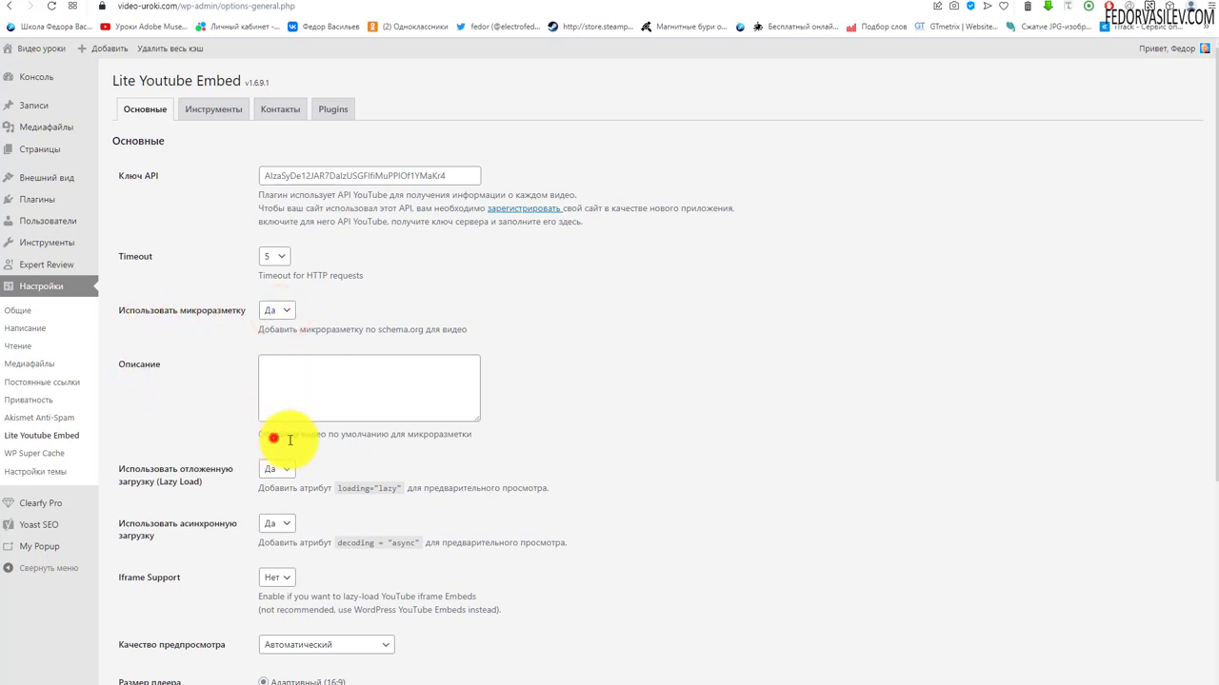
pyautogui.moveTo(273, 438); pyautogui.dragTo(448, 442)
pyautogui.click(447, 439)
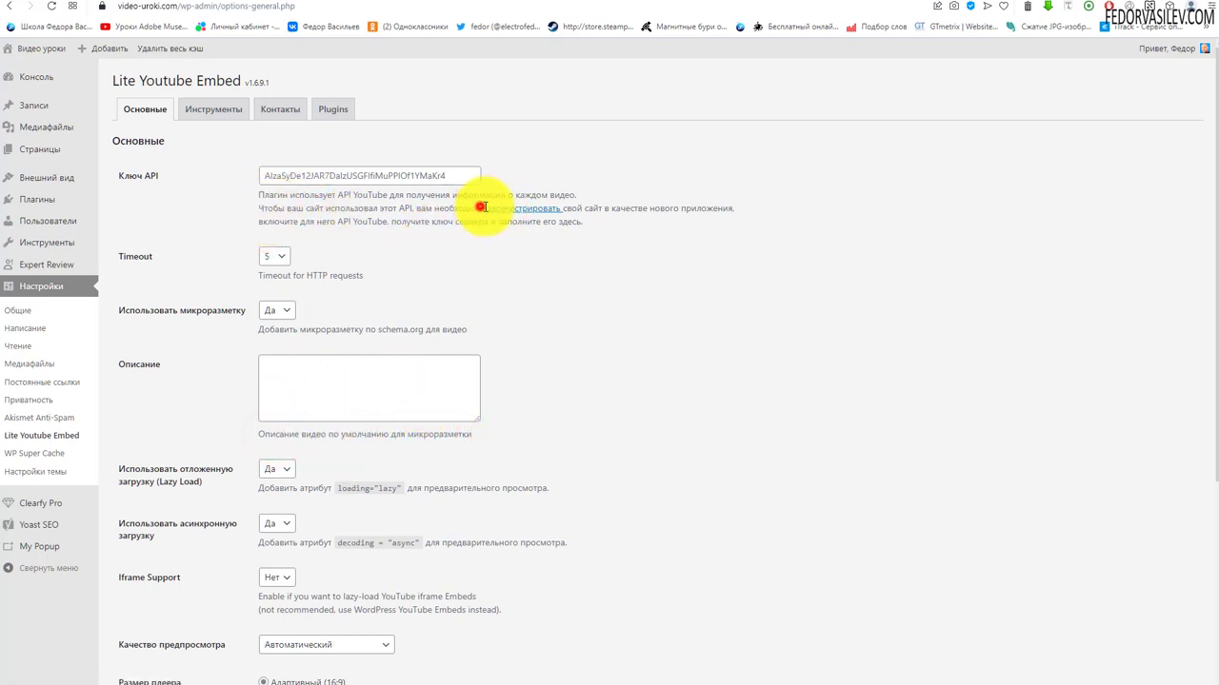
# - Examine the API key field, its note about registering the site, and the empty video description field
pyautogui.moveTo(483, 208); pyautogui.dragTo(566, 207)
pyautogui.click(449, 173)
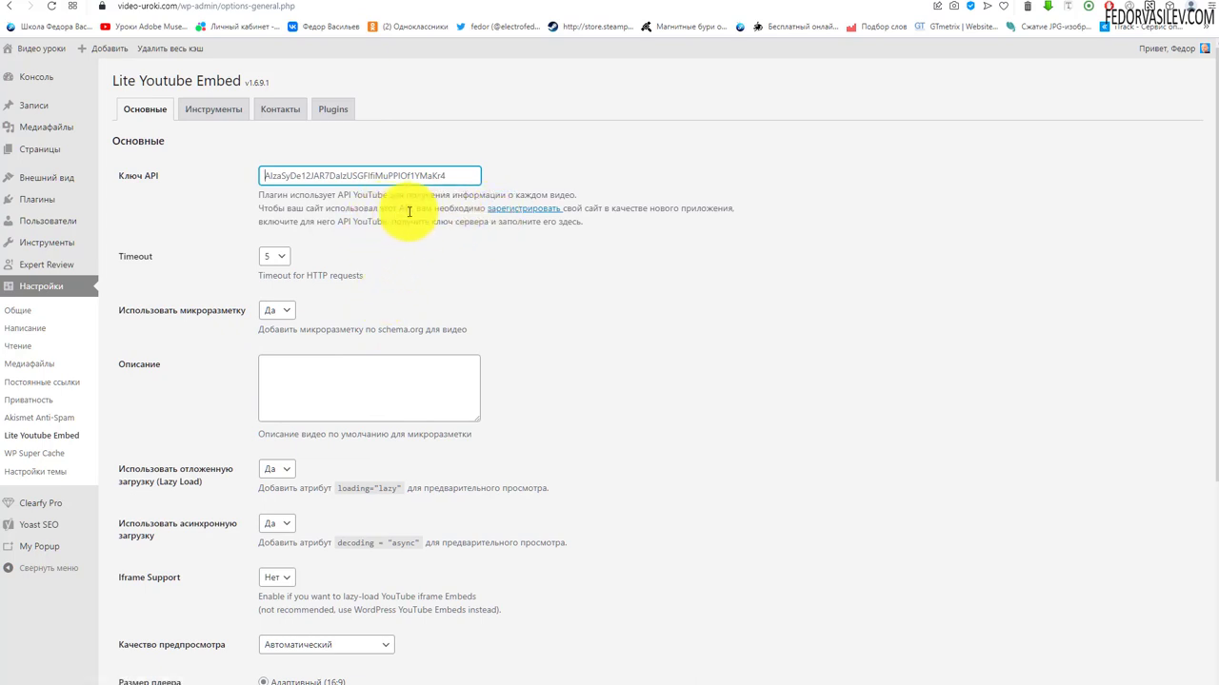
pyautogui.moveTo(411, 210); pyautogui.dragTo(461, 211)
pyautogui.click(286, 177)
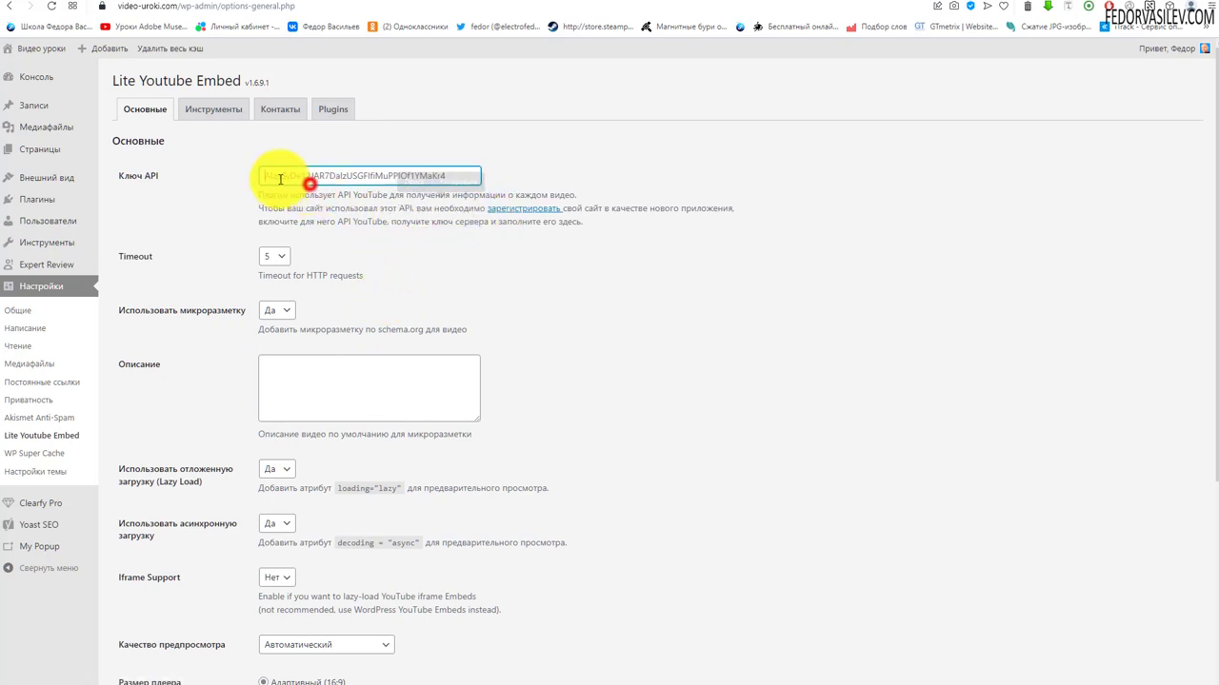
pyautogui.click(340, 176)
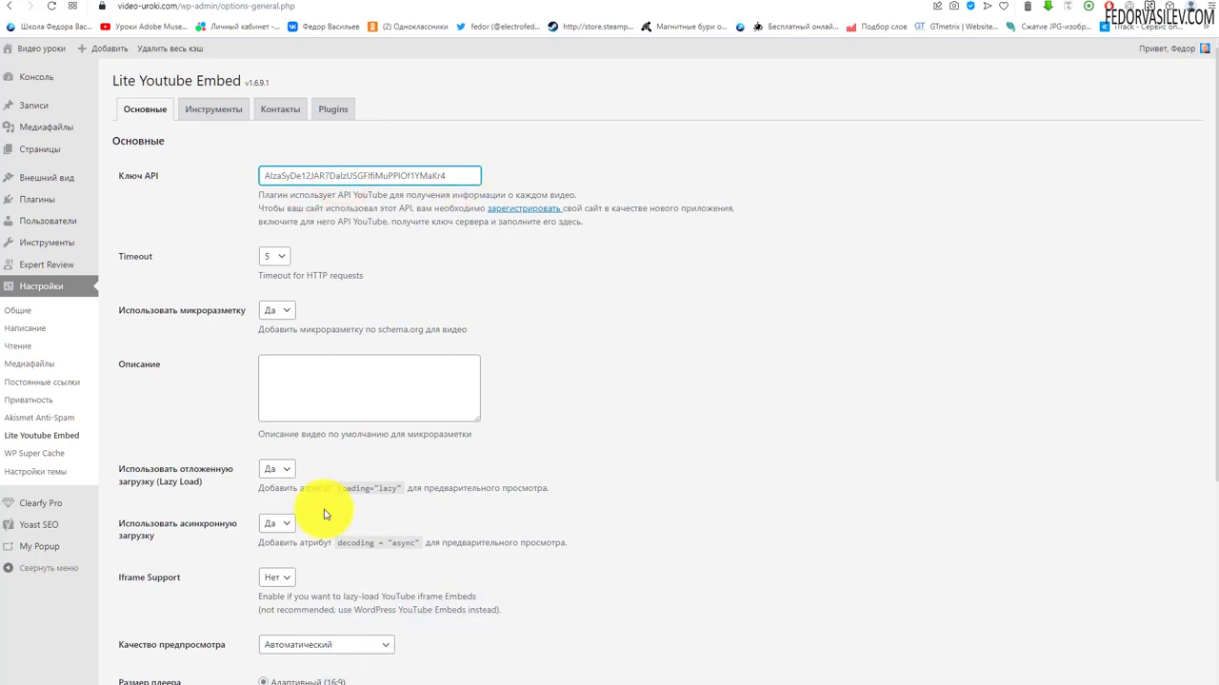
pyautogui.click(368, 381)
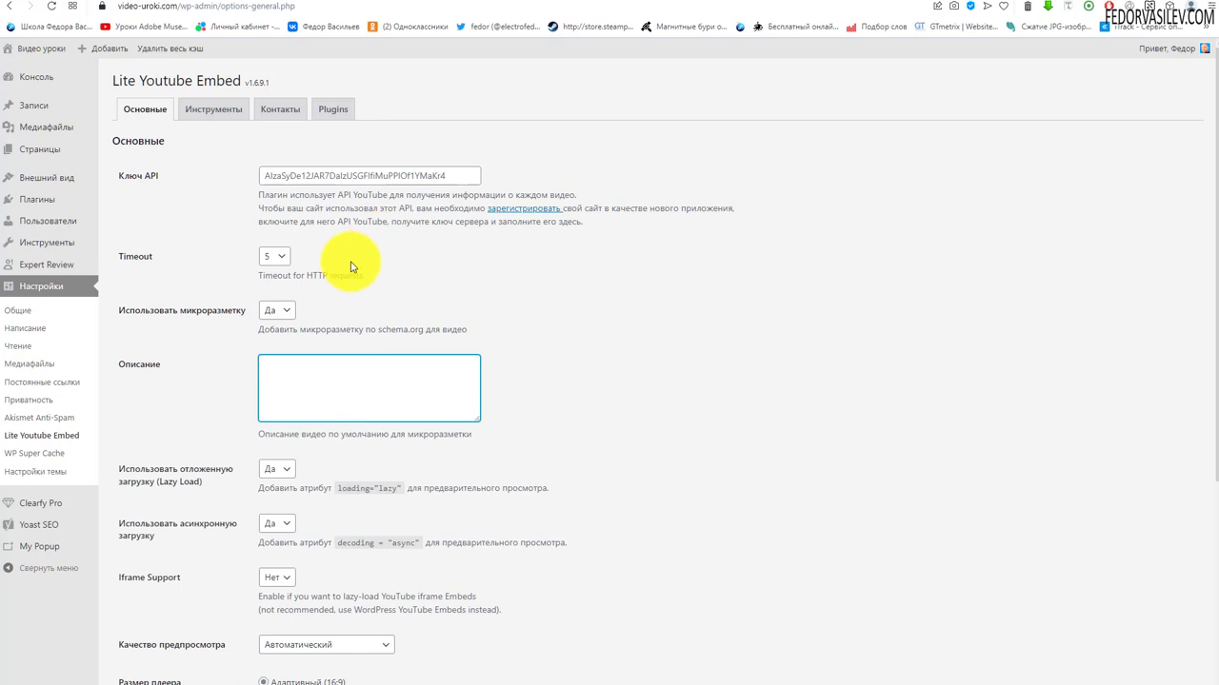
pyautogui.click(396, 210)
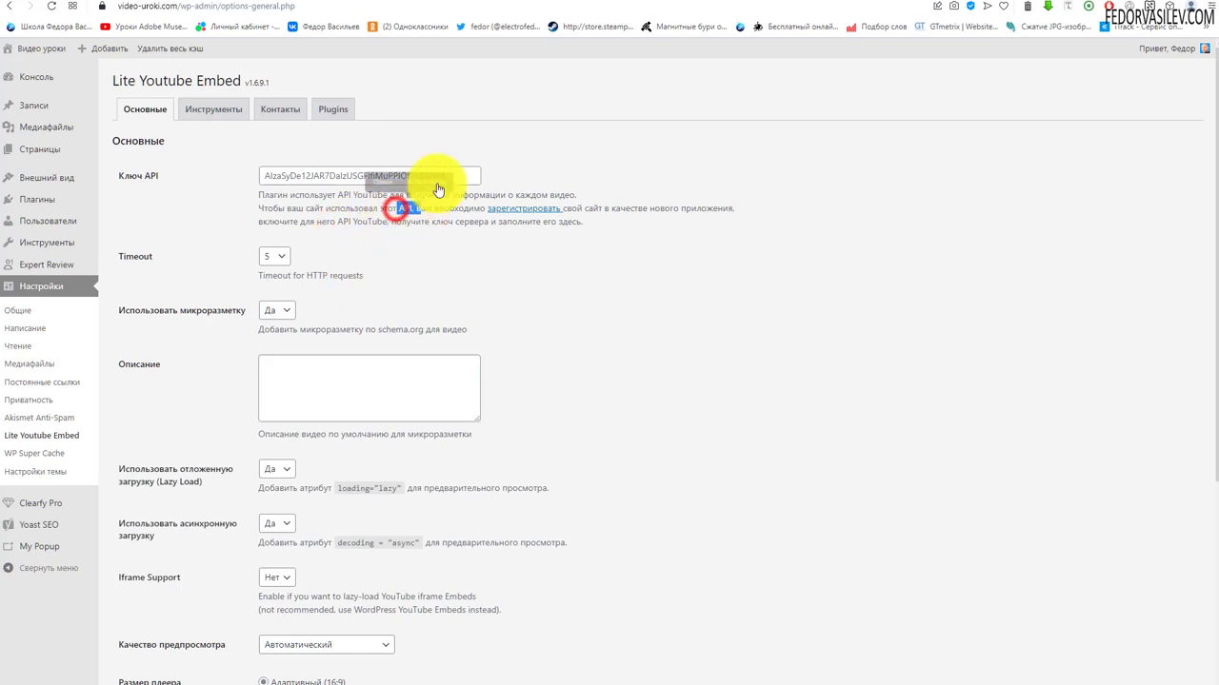
pyautogui.moveTo(457, 174); pyautogui.dragTo(263, 177)
pyautogui.click(303, 373)
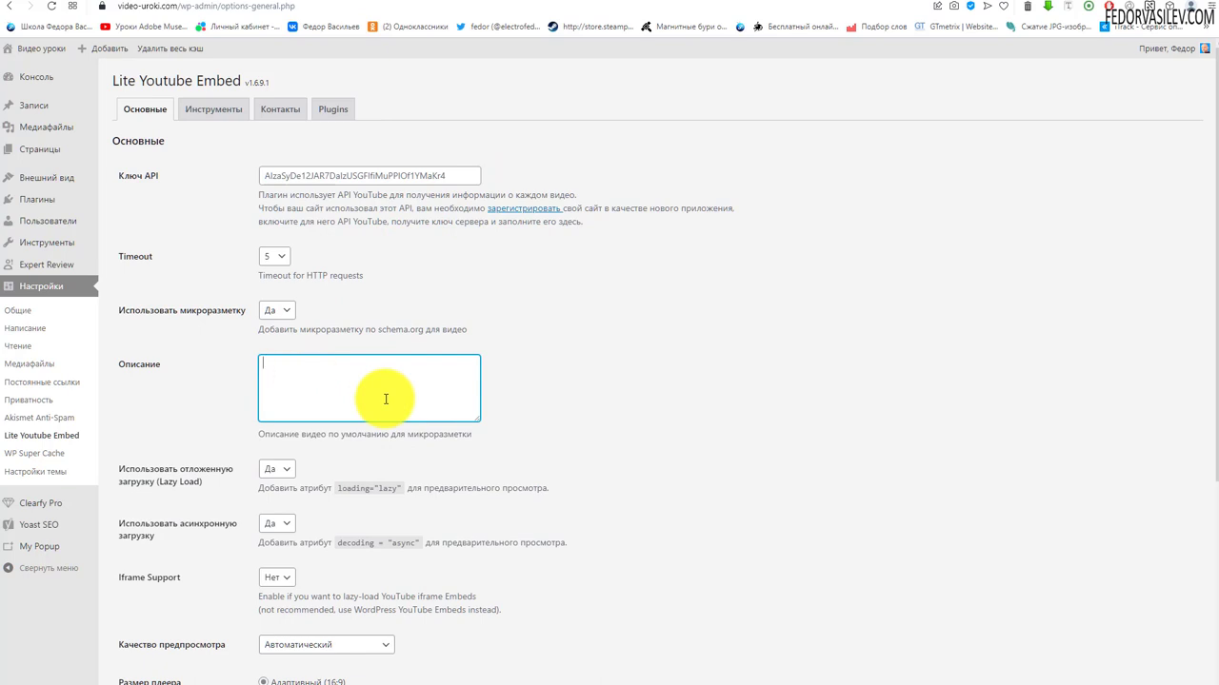
pyautogui.click(133, 364)
pyautogui.click(283, 392)
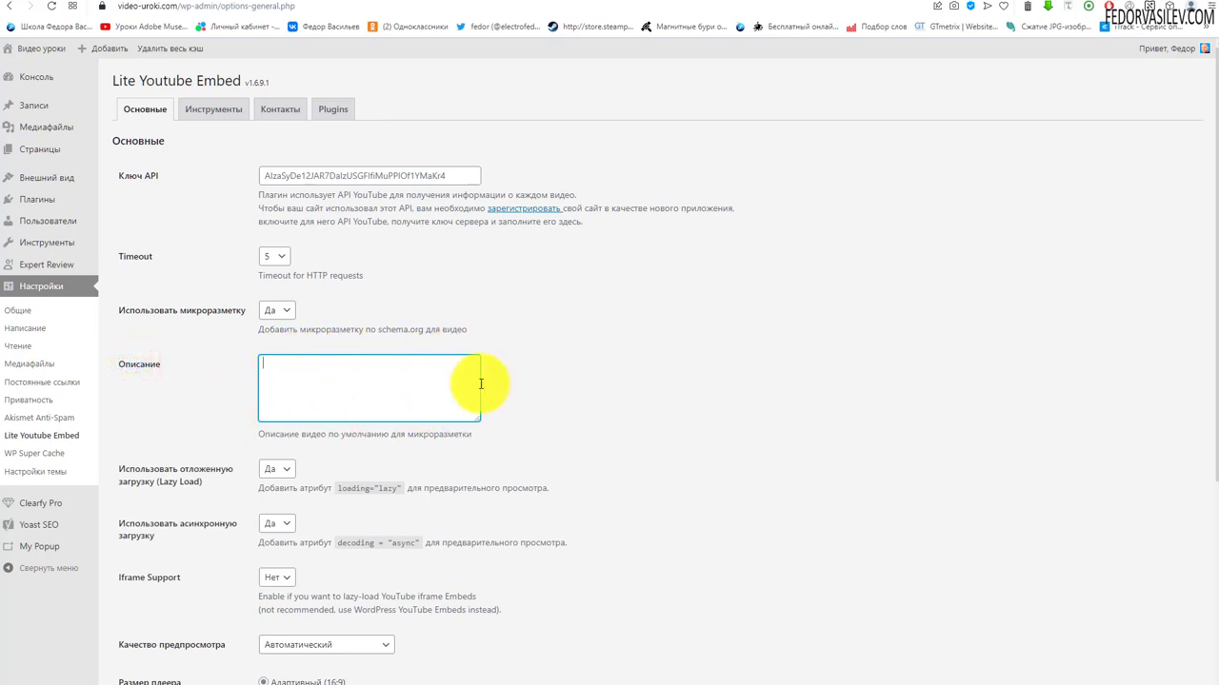
# - Check the HTTP request Timeout and microdata choices without changing them
pyautogui.click(282, 256)
pyautogui.click(378, 255)
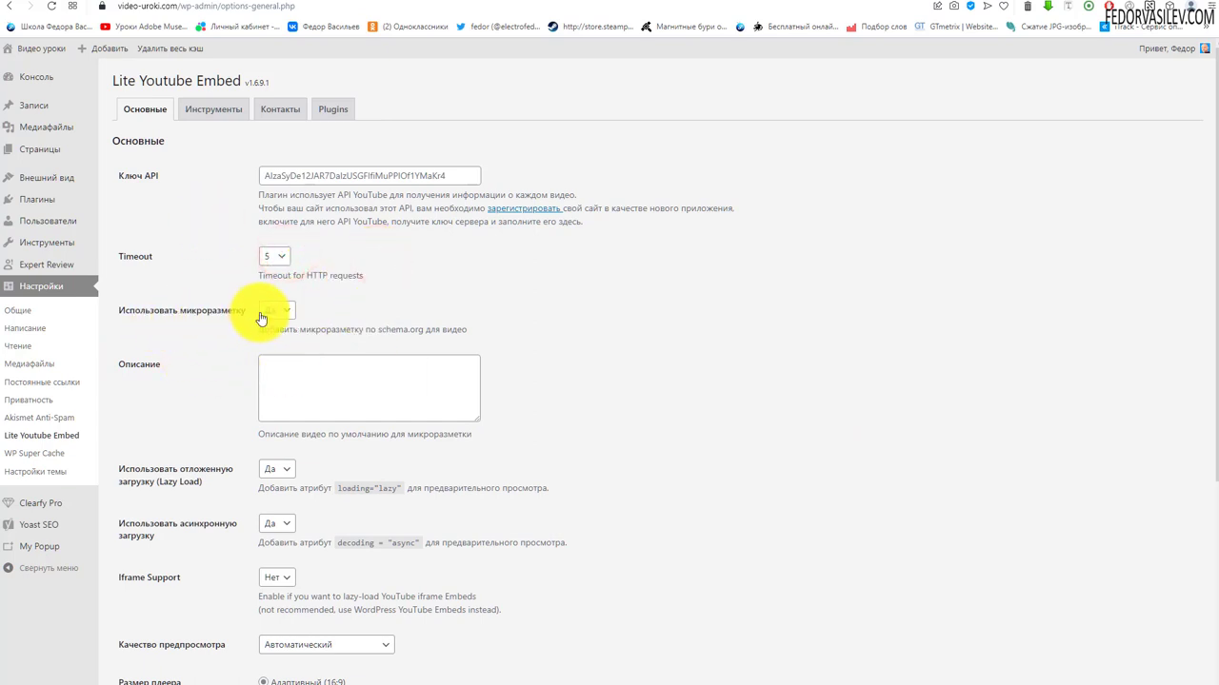
pyautogui.click(263, 314)
pyautogui.click(286, 310)
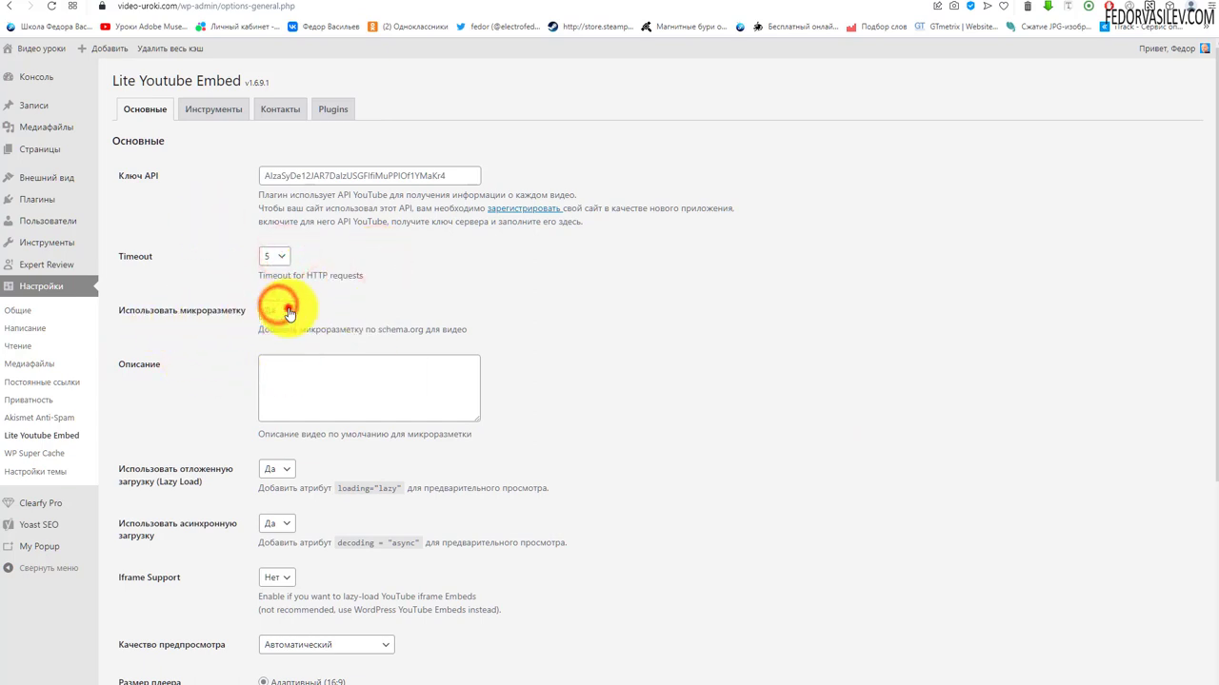
pyautogui.click(308, 372)
# - Examine the Lazy Load, asynchronous loading, Iframe Support and preview quality options and their explanations
pyautogui.scroll(-3, 752, 405)
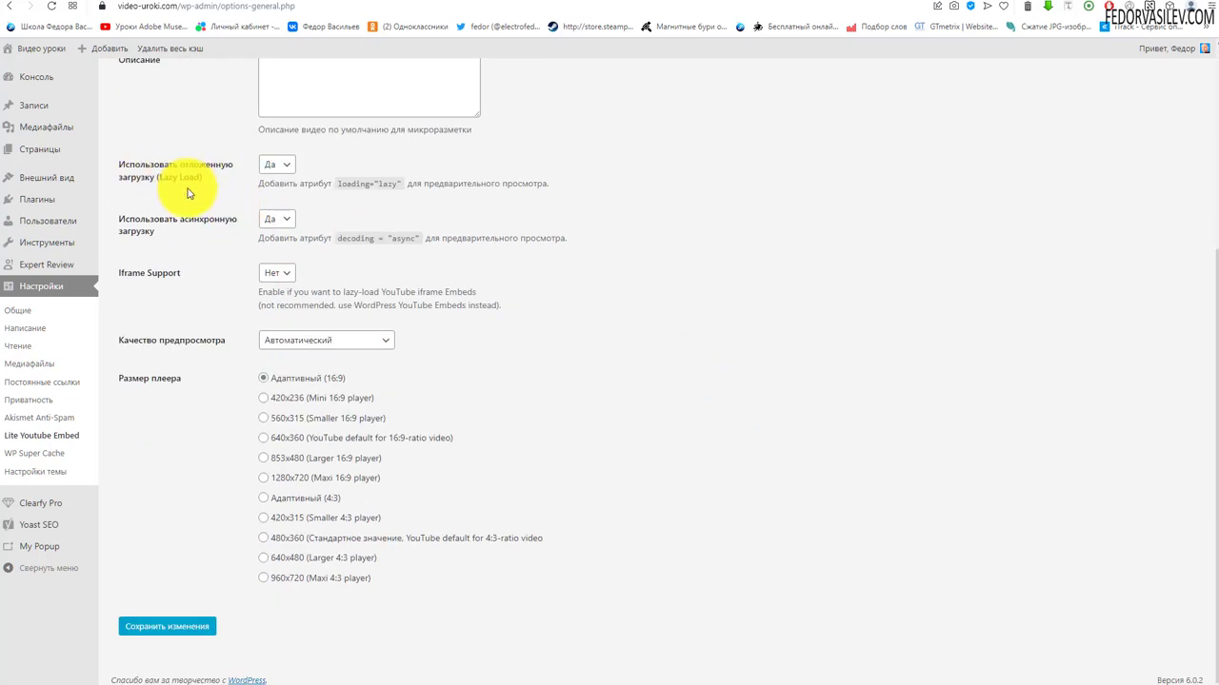
pyautogui.click(273, 163)
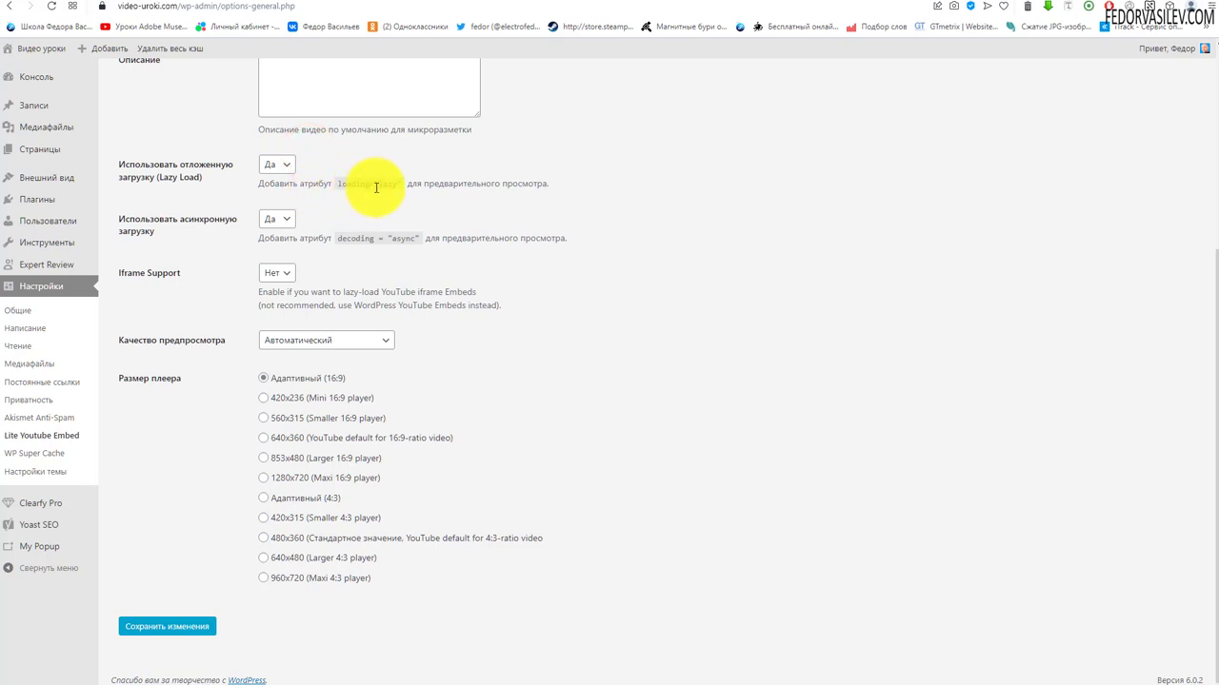
pyautogui.moveTo(564, 183); pyautogui.dragTo(425, 184)
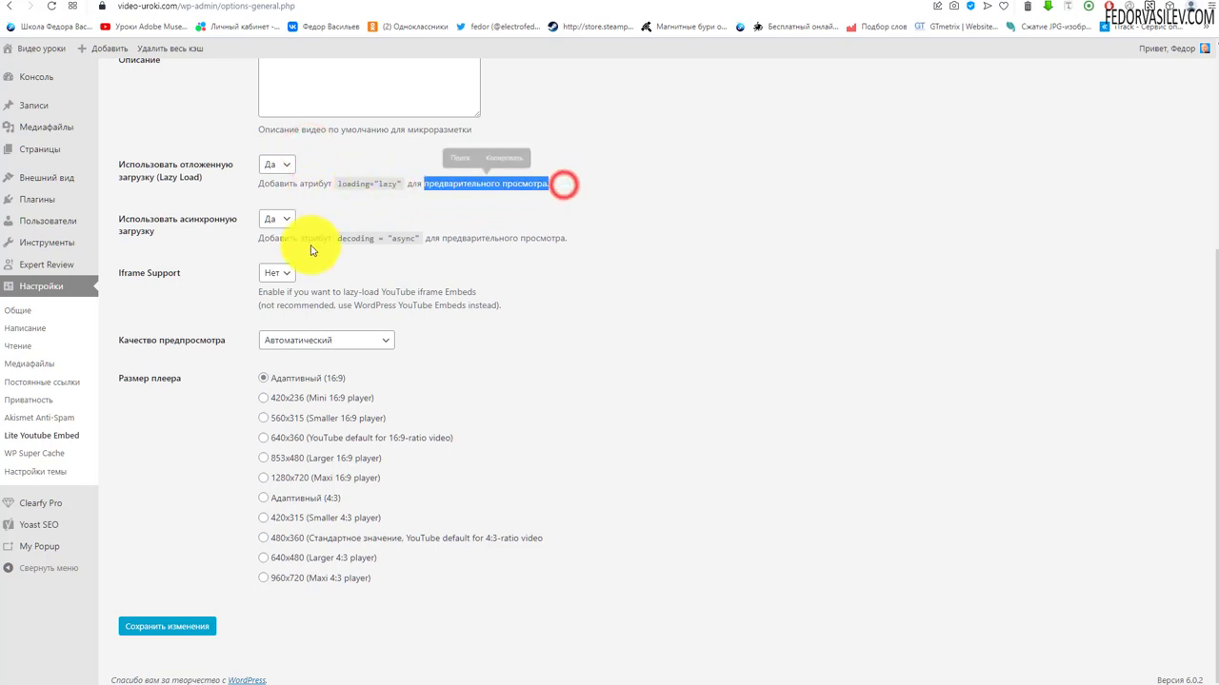
pyautogui.click(181, 235)
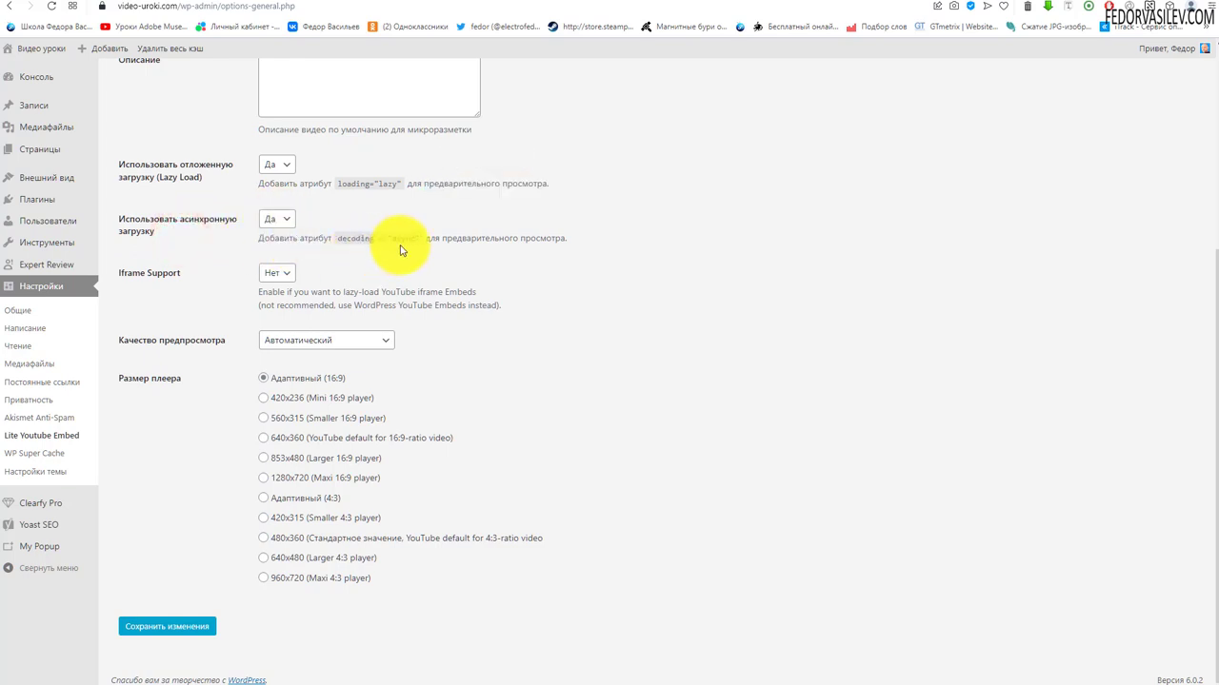
pyautogui.moveTo(465, 238); pyautogui.dragTo(539, 238)
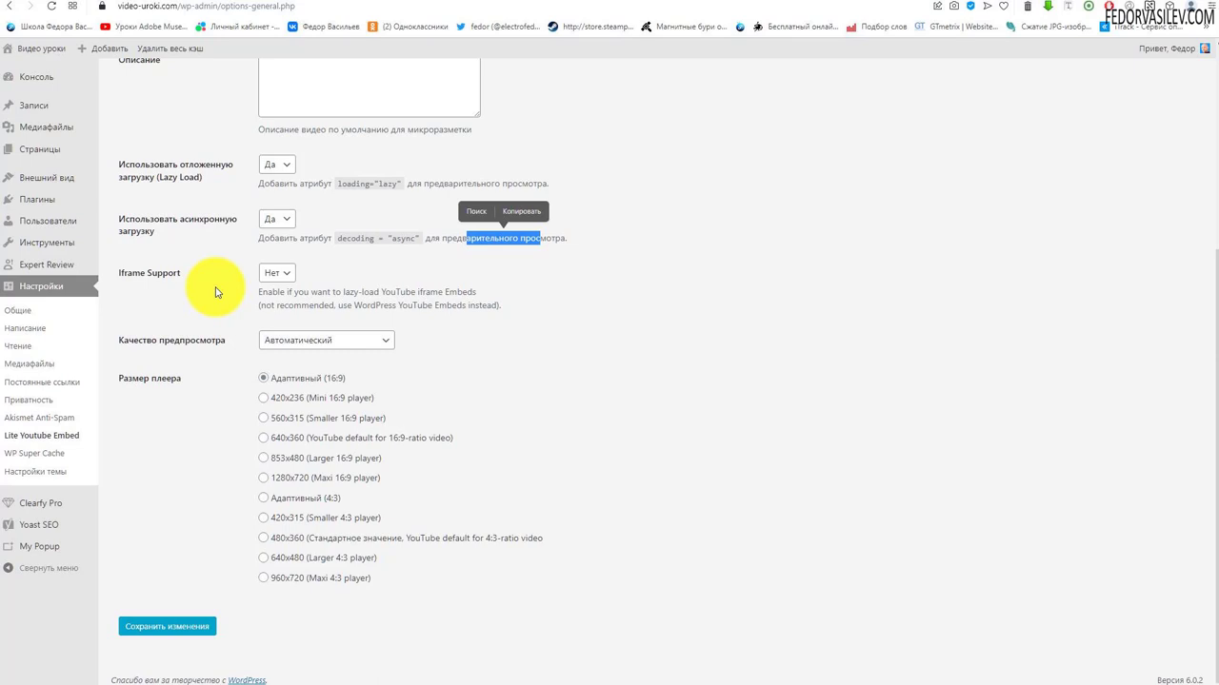
pyautogui.click(501, 346)
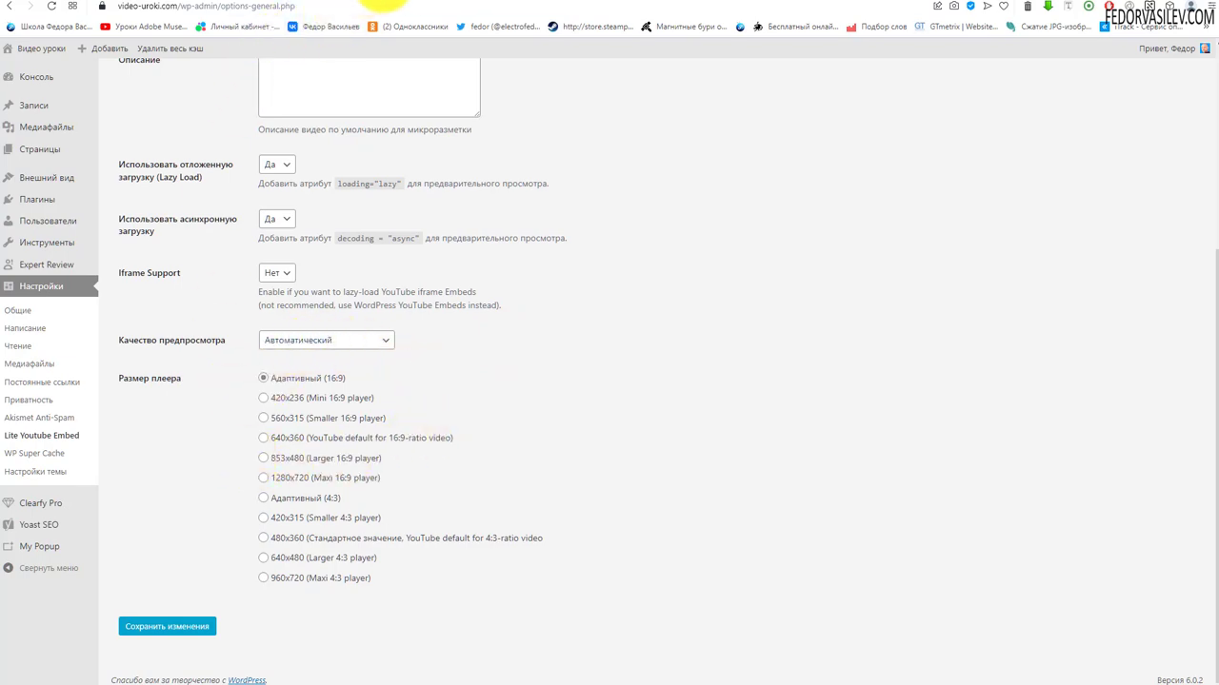
# - Switch to the VPN article and inspect how the embedded video player fits the page
pyautogui.click(367, 5)
pyautogui.scroll(2, 400, 267)
pyautogui.scroll(-1, 571, 476)
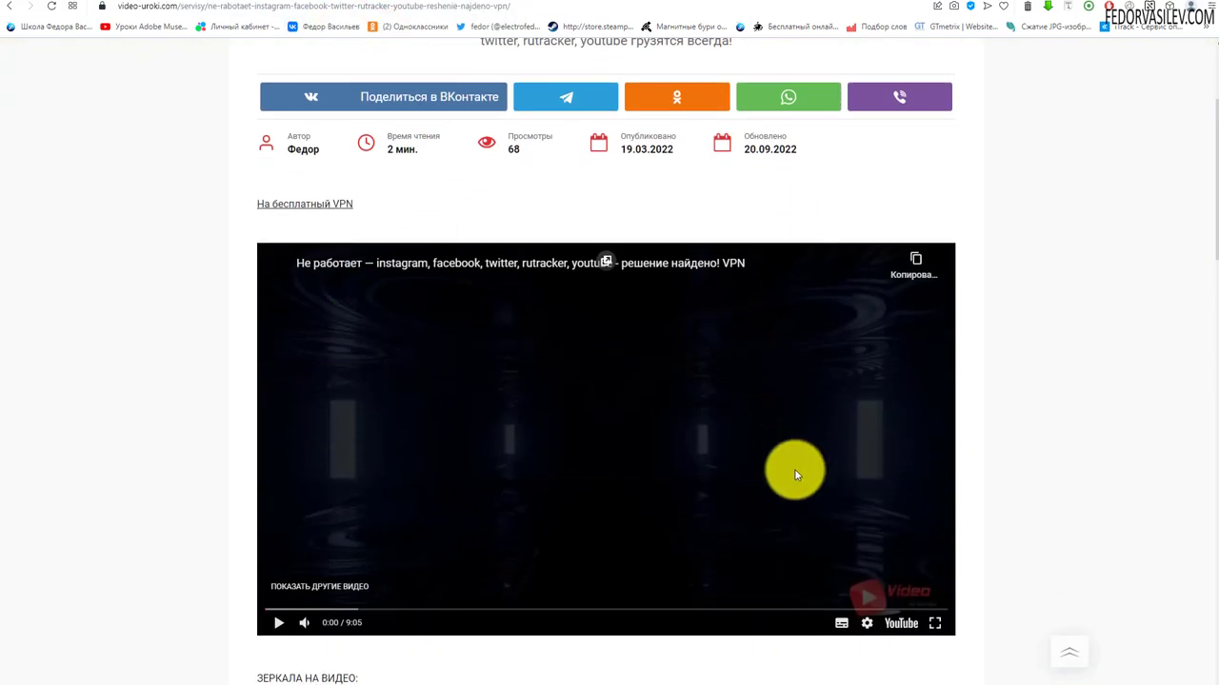
pyautogui.scroll(-2, 666, 286)
pyautogui.scroll(1, 456, 399)
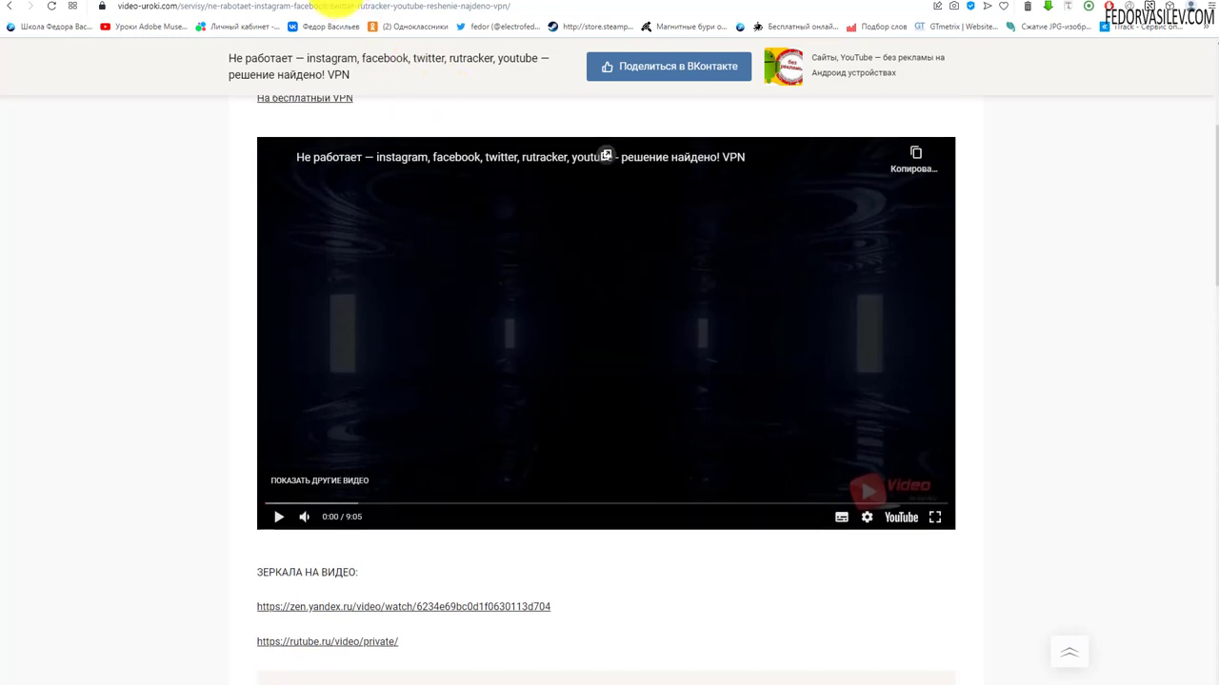
# - Return to the Lite Youtube Embed settings and save them with the adaptive 16:9 player size
pyautogui.click(323, 6)
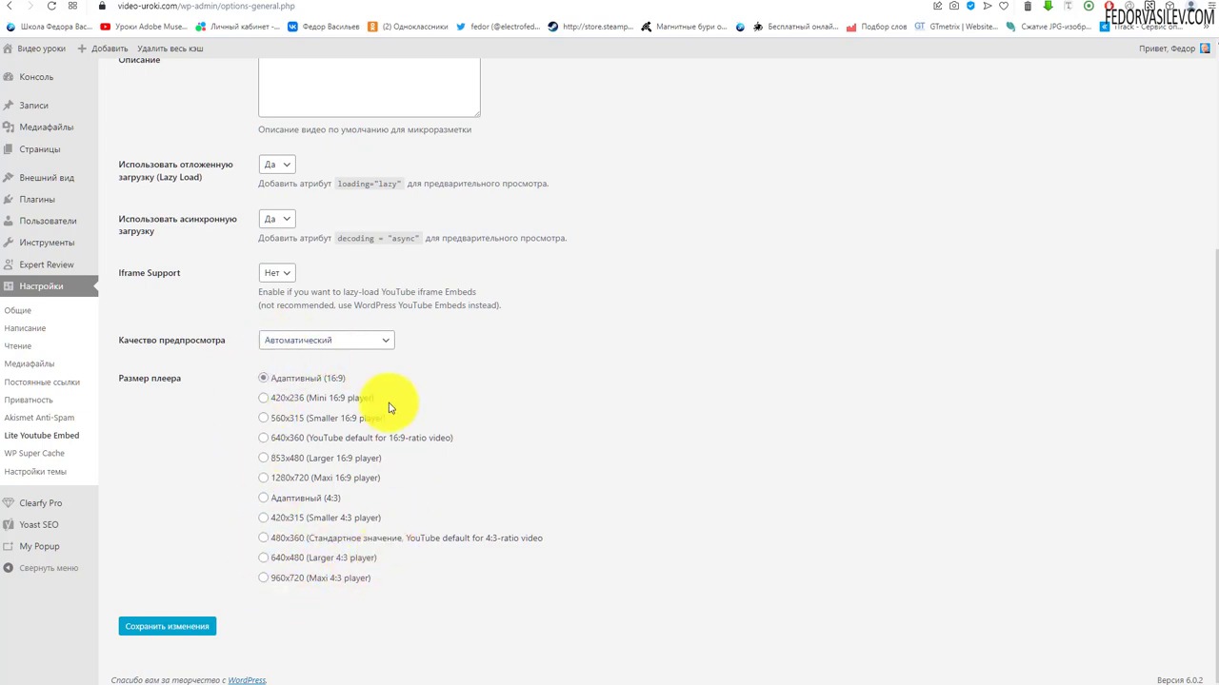
pyautogui.click(167, 626)
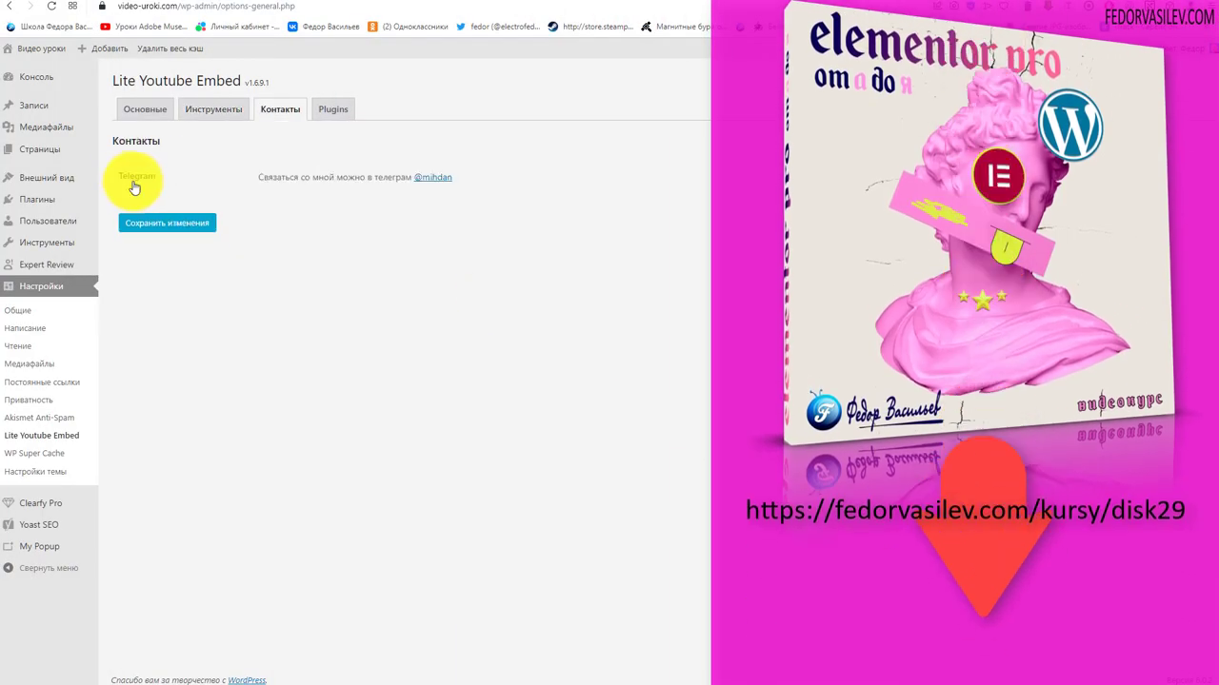
# - Read the plugin author's Telegram contact information
pyautogui.moveTo(278, 177); pyautogui.dragTo(394, 175)
pyautogui.click(400, 218)
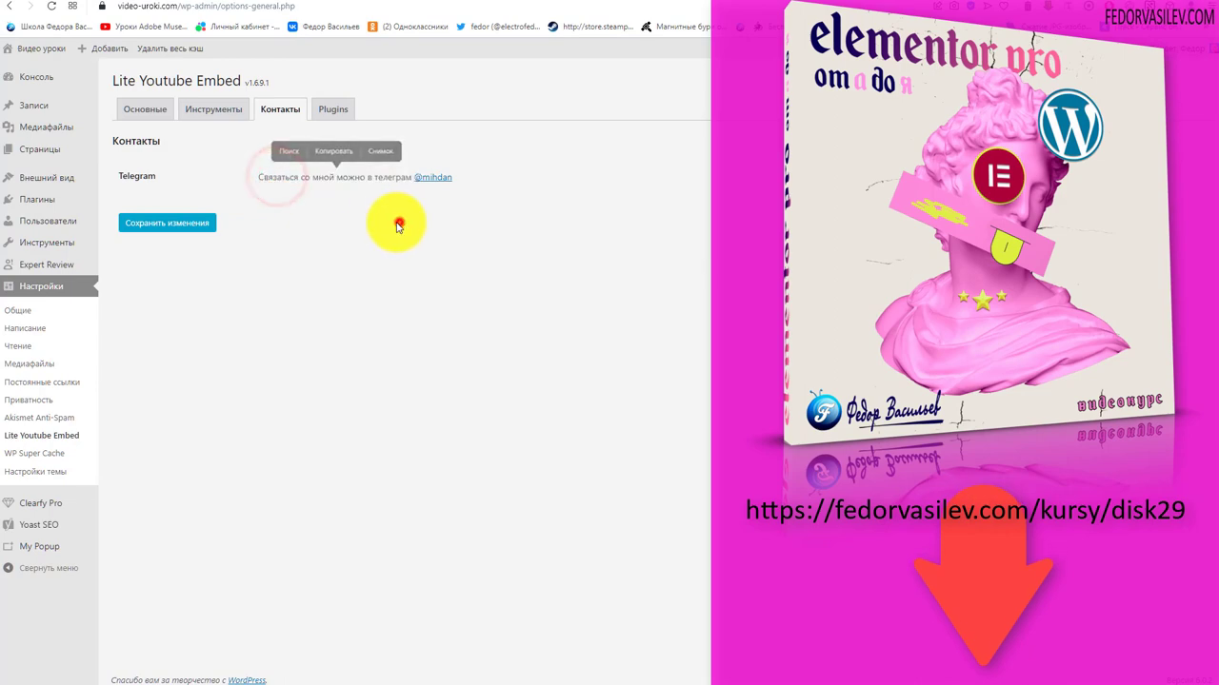
pyautogui.moveTo(167, 174); pyautogui.dragTo(124, 181)
pyautogui.click(253, 207)
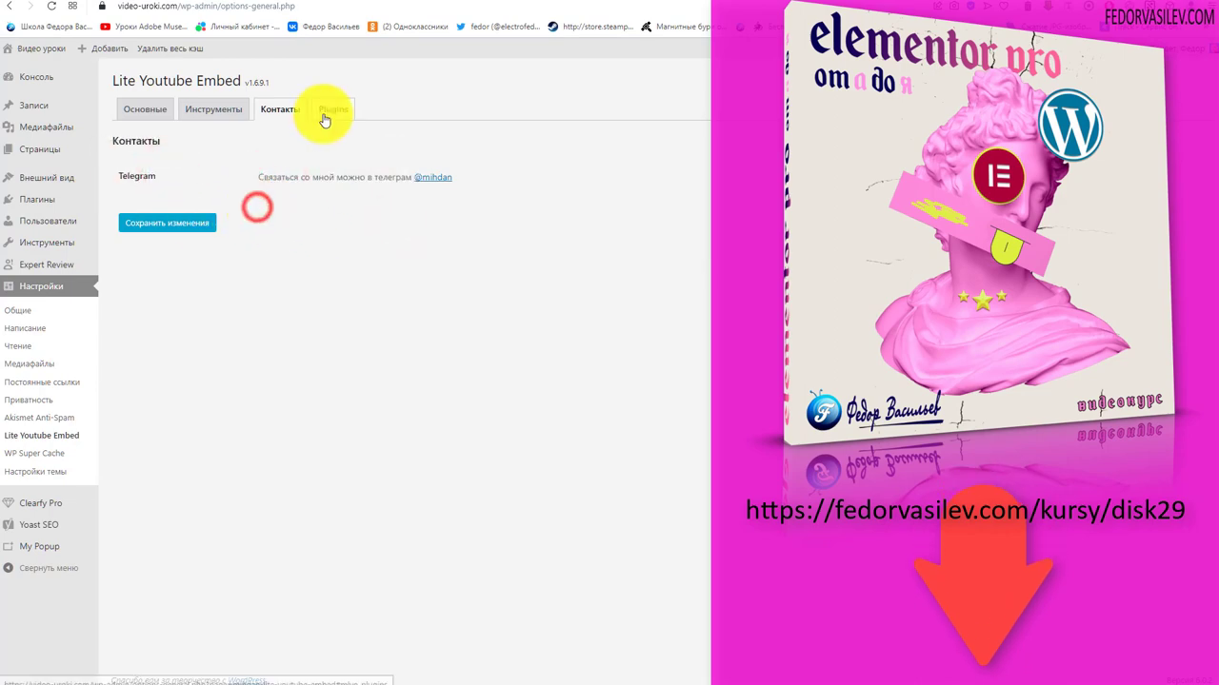
# - Open the list of the author's other plugins and look through it, including Cyr-To-Lat
pyautogui.click(330, 109)
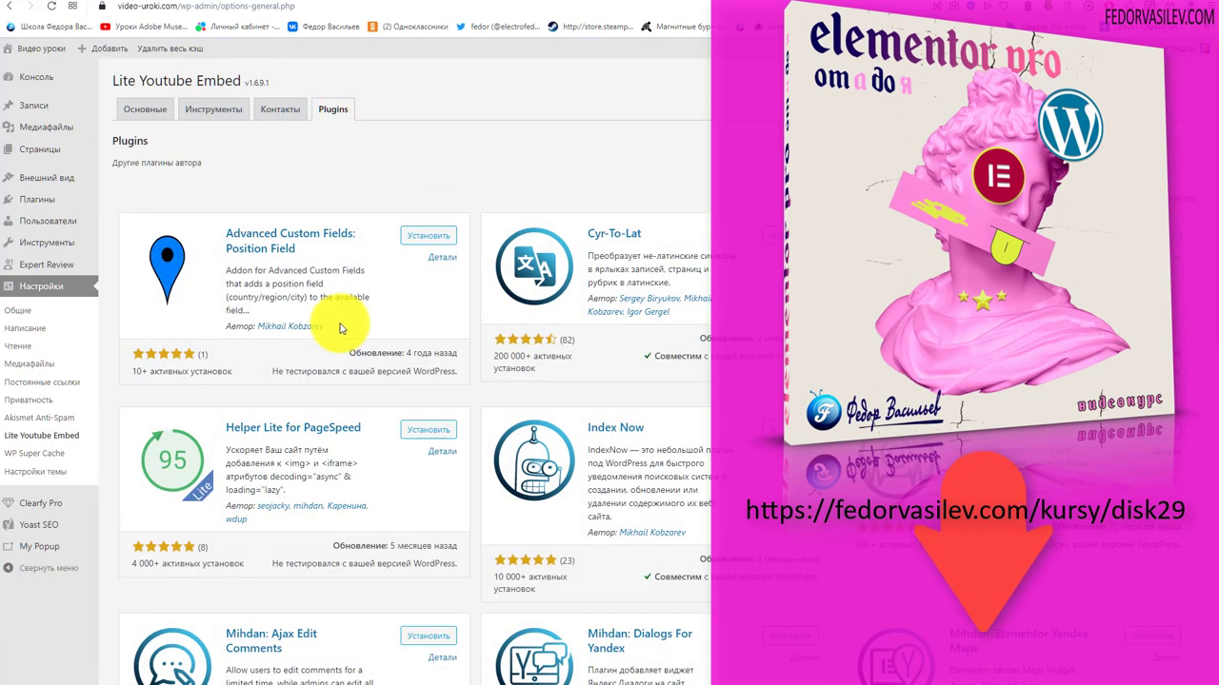
pyautogui.moveTo(653, 240); pyautogui.dragTo(572, 236)
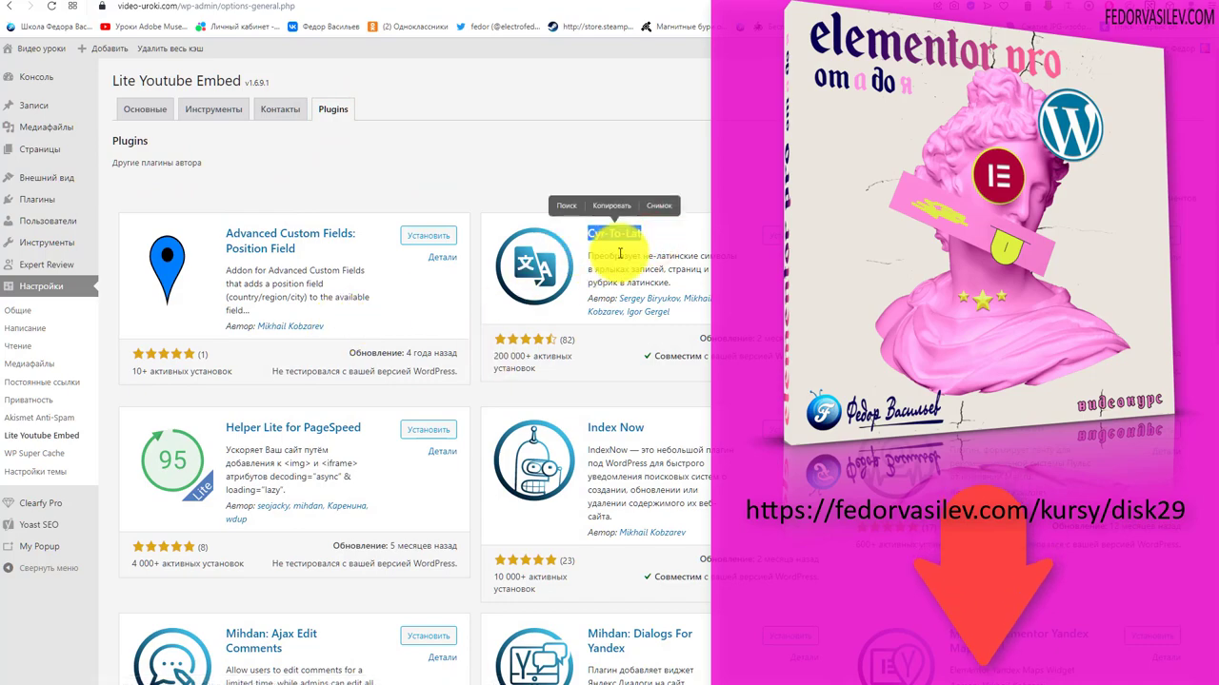
pyautogui.scroll(-10, 619, 285)
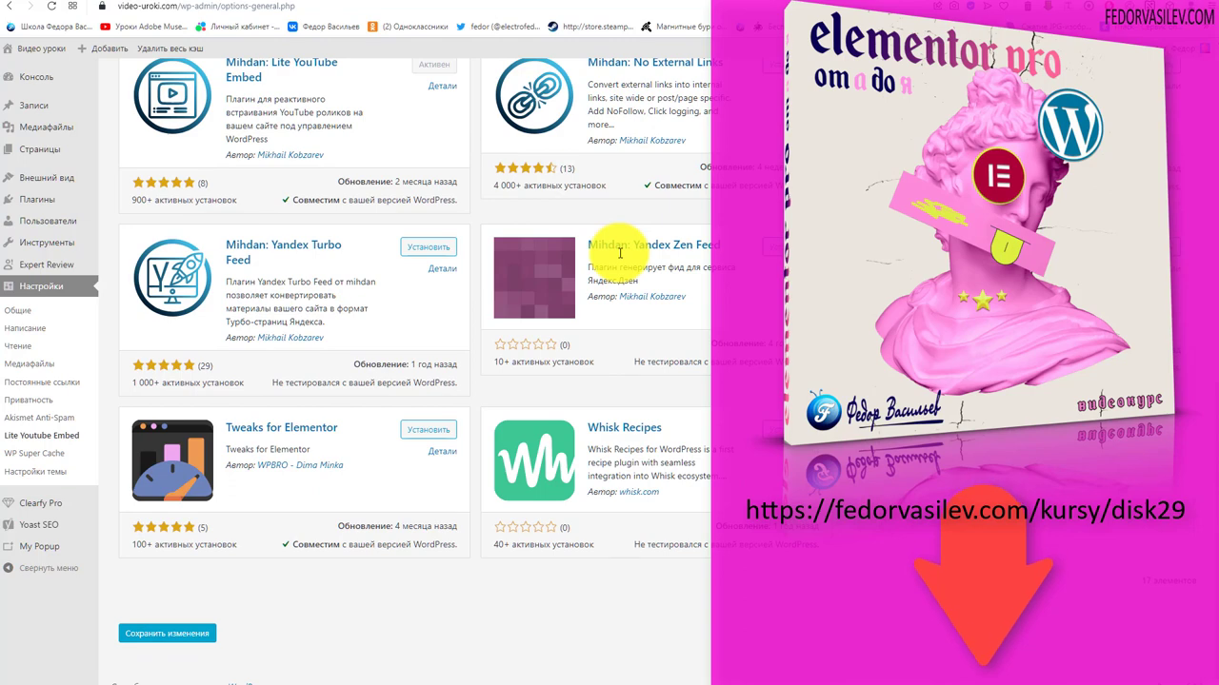